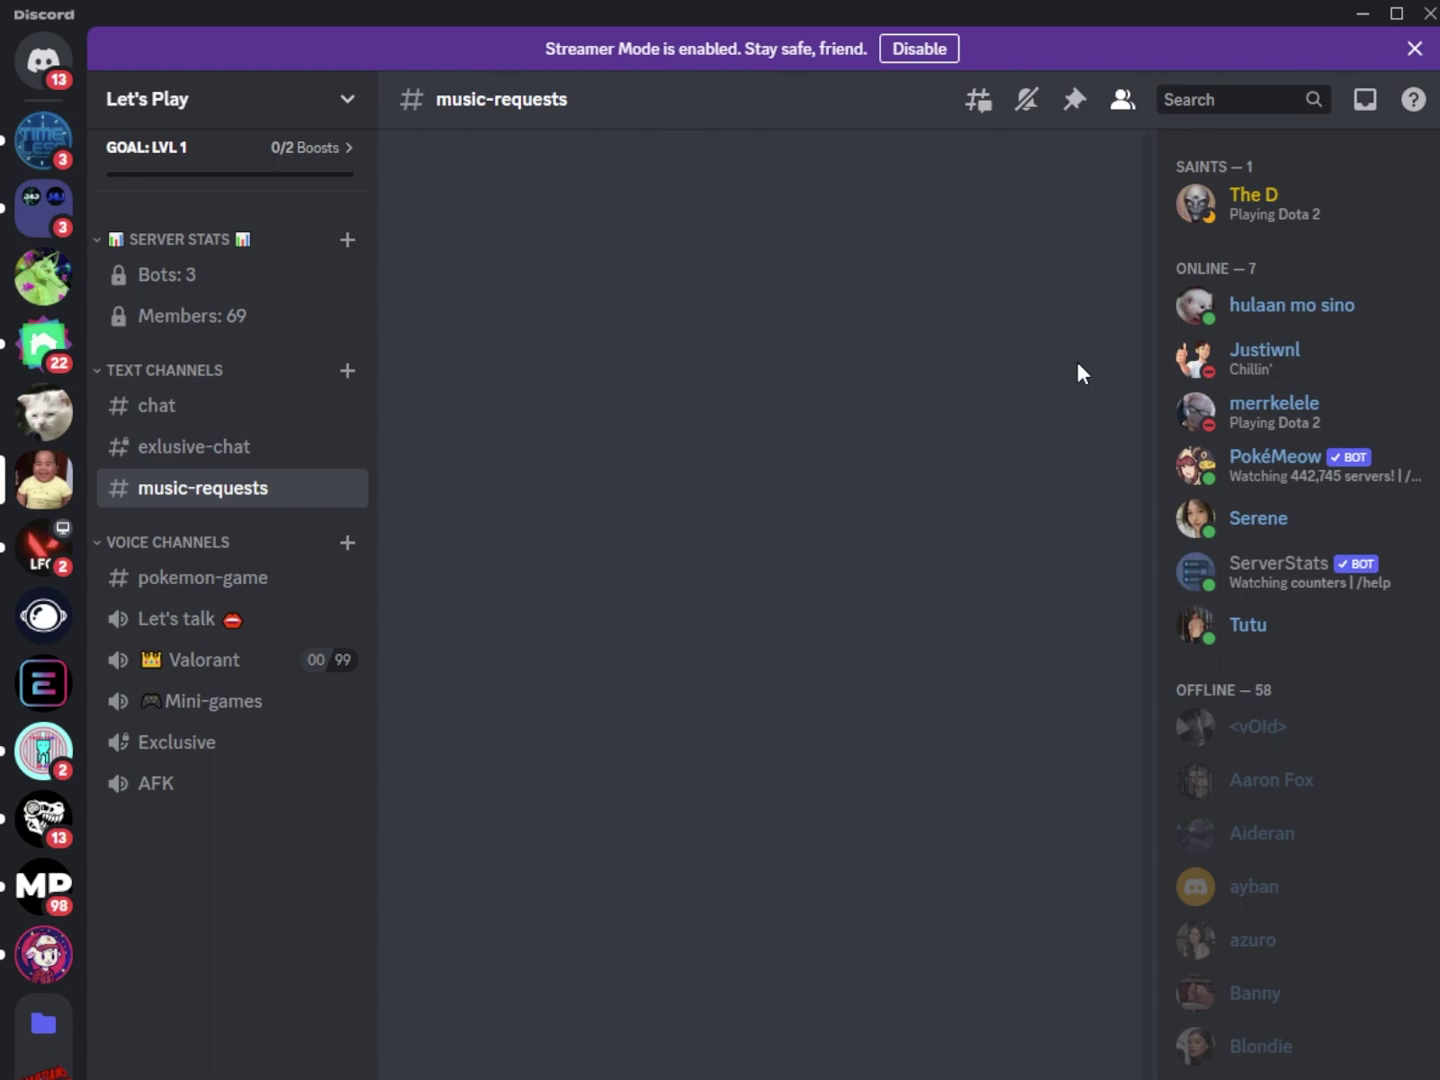
Open the Let's Play server settings on the Roles page listing its eight roles.
left_click(347, 103)
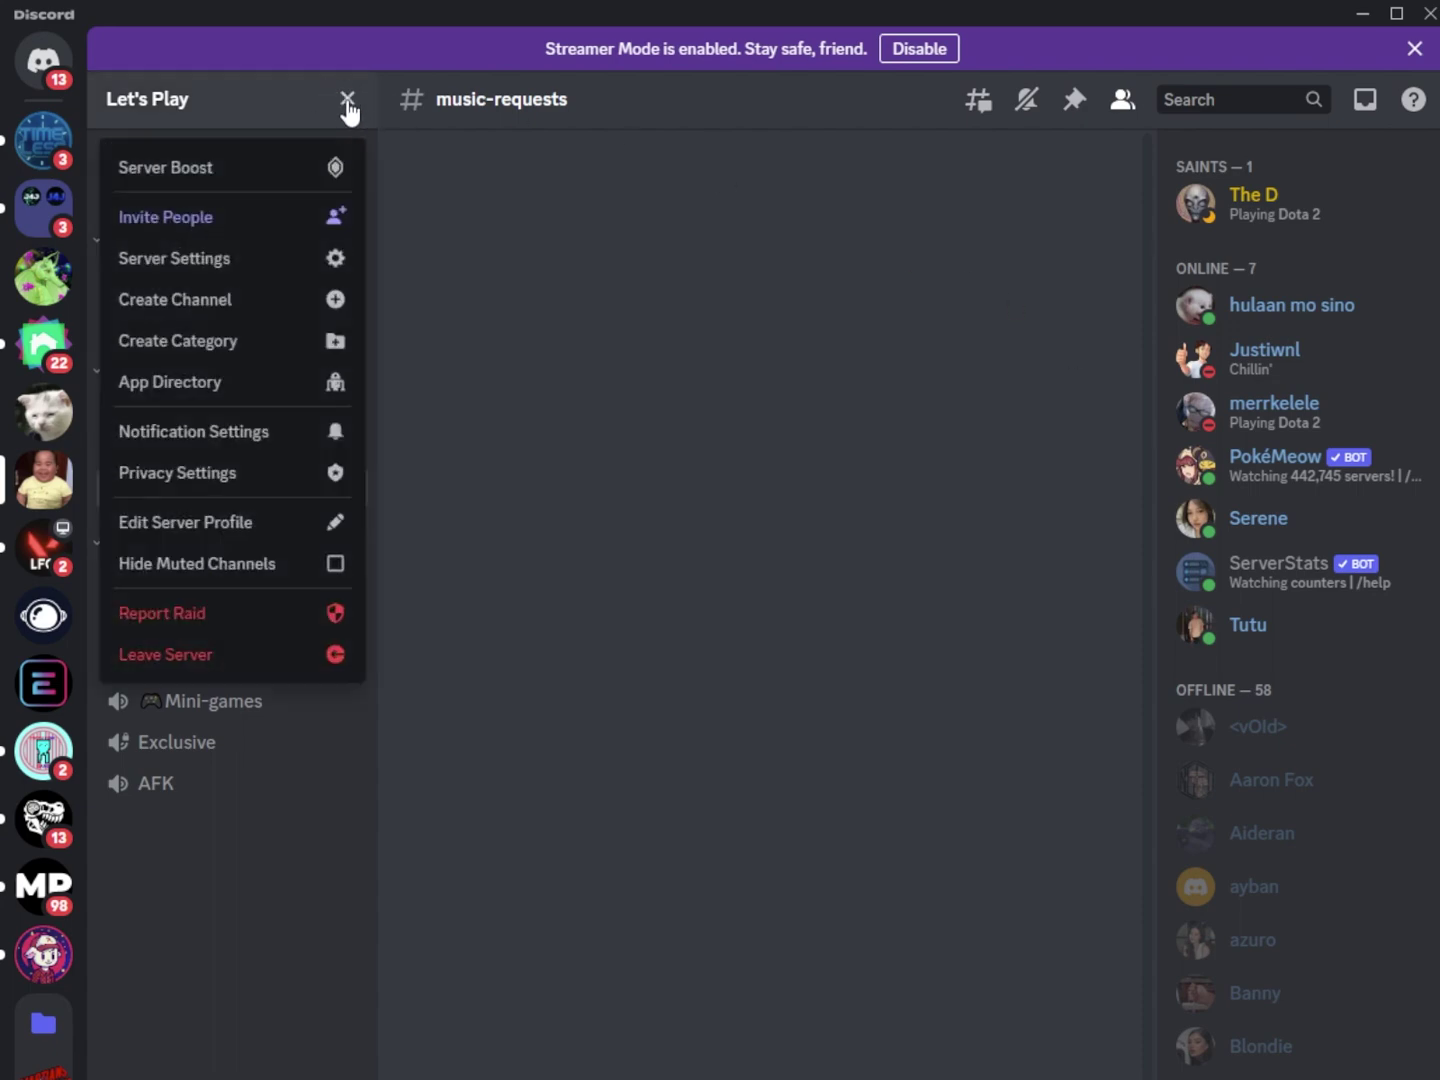
left_click(241, 268)
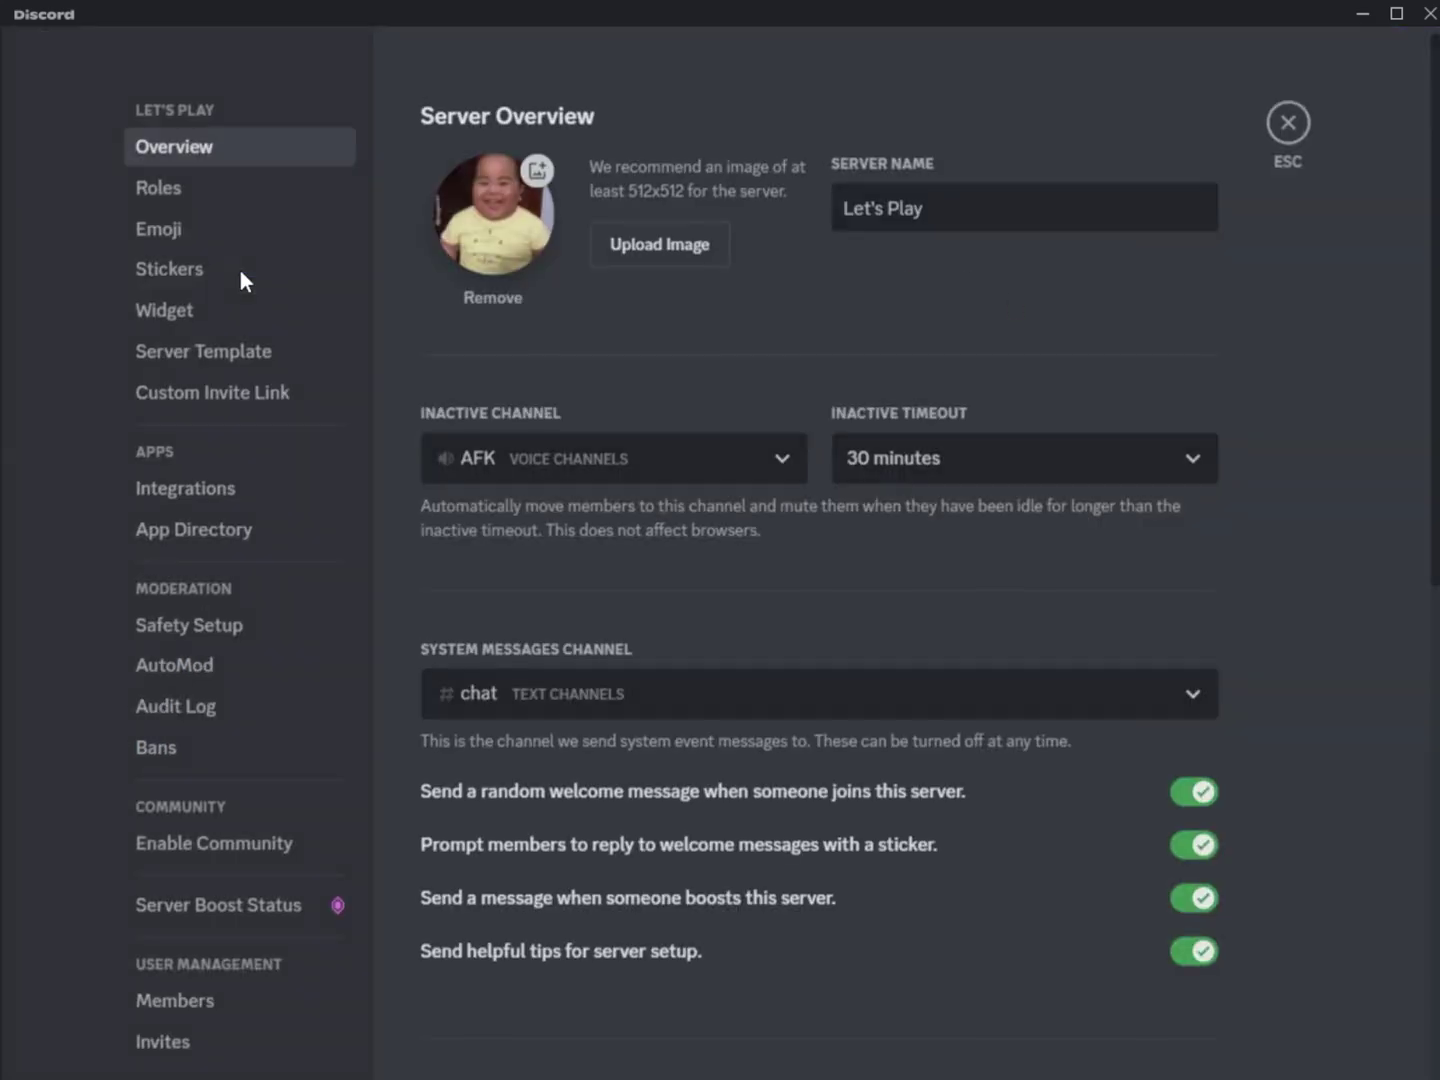
left_click(221, 192)
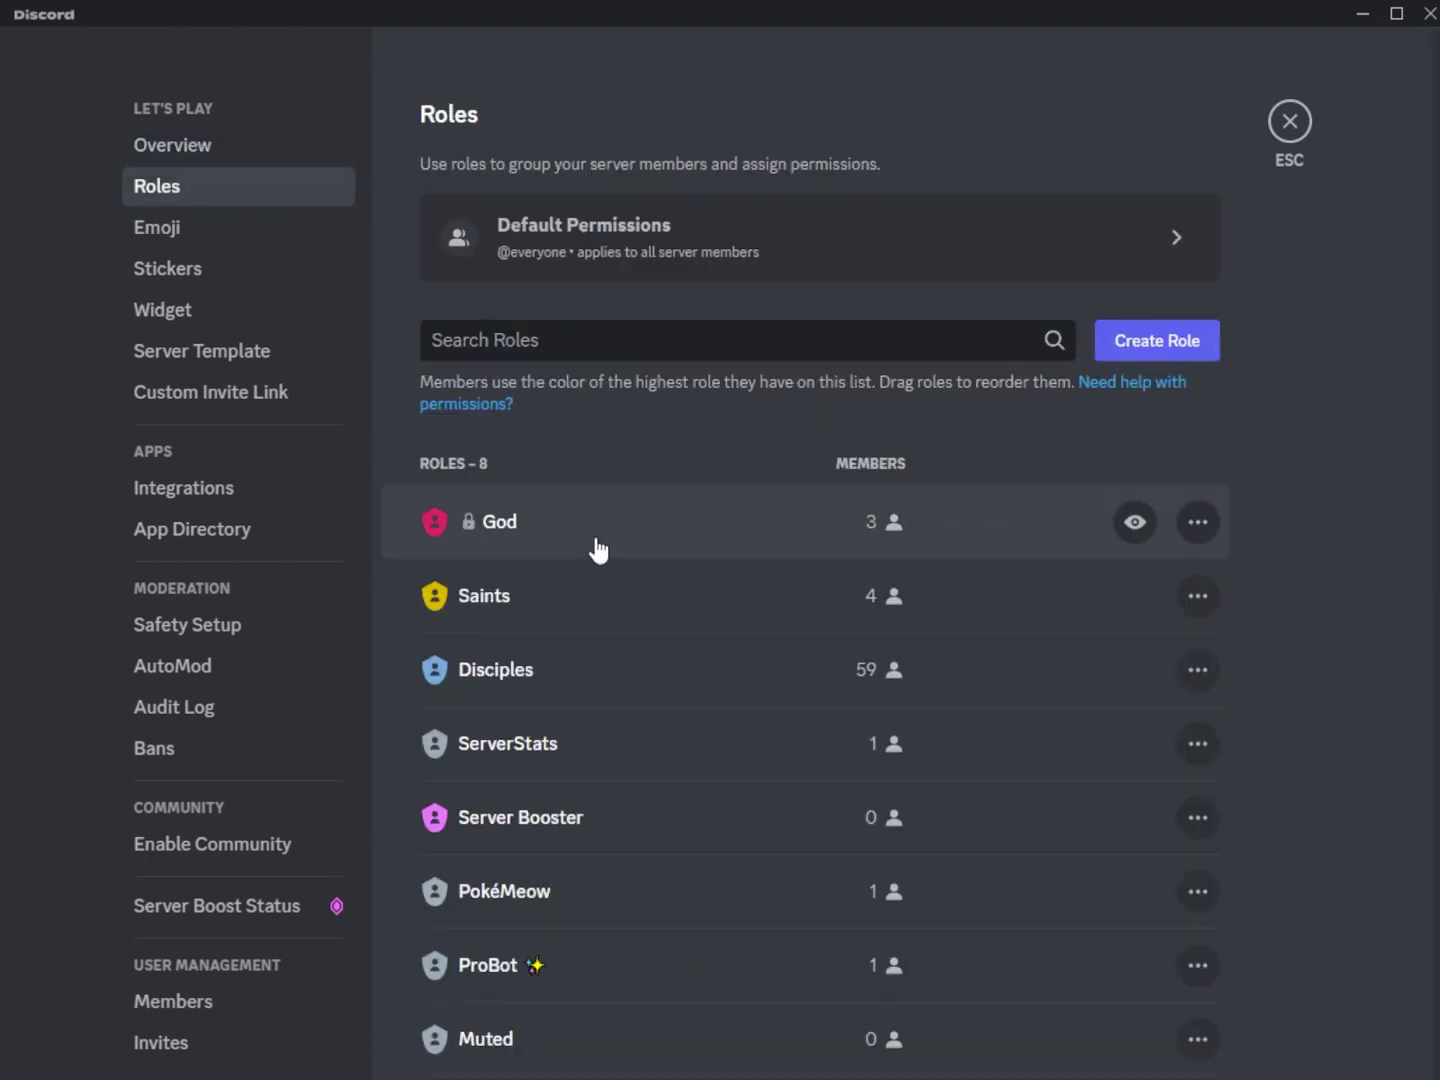
mouse_move(600, 670)
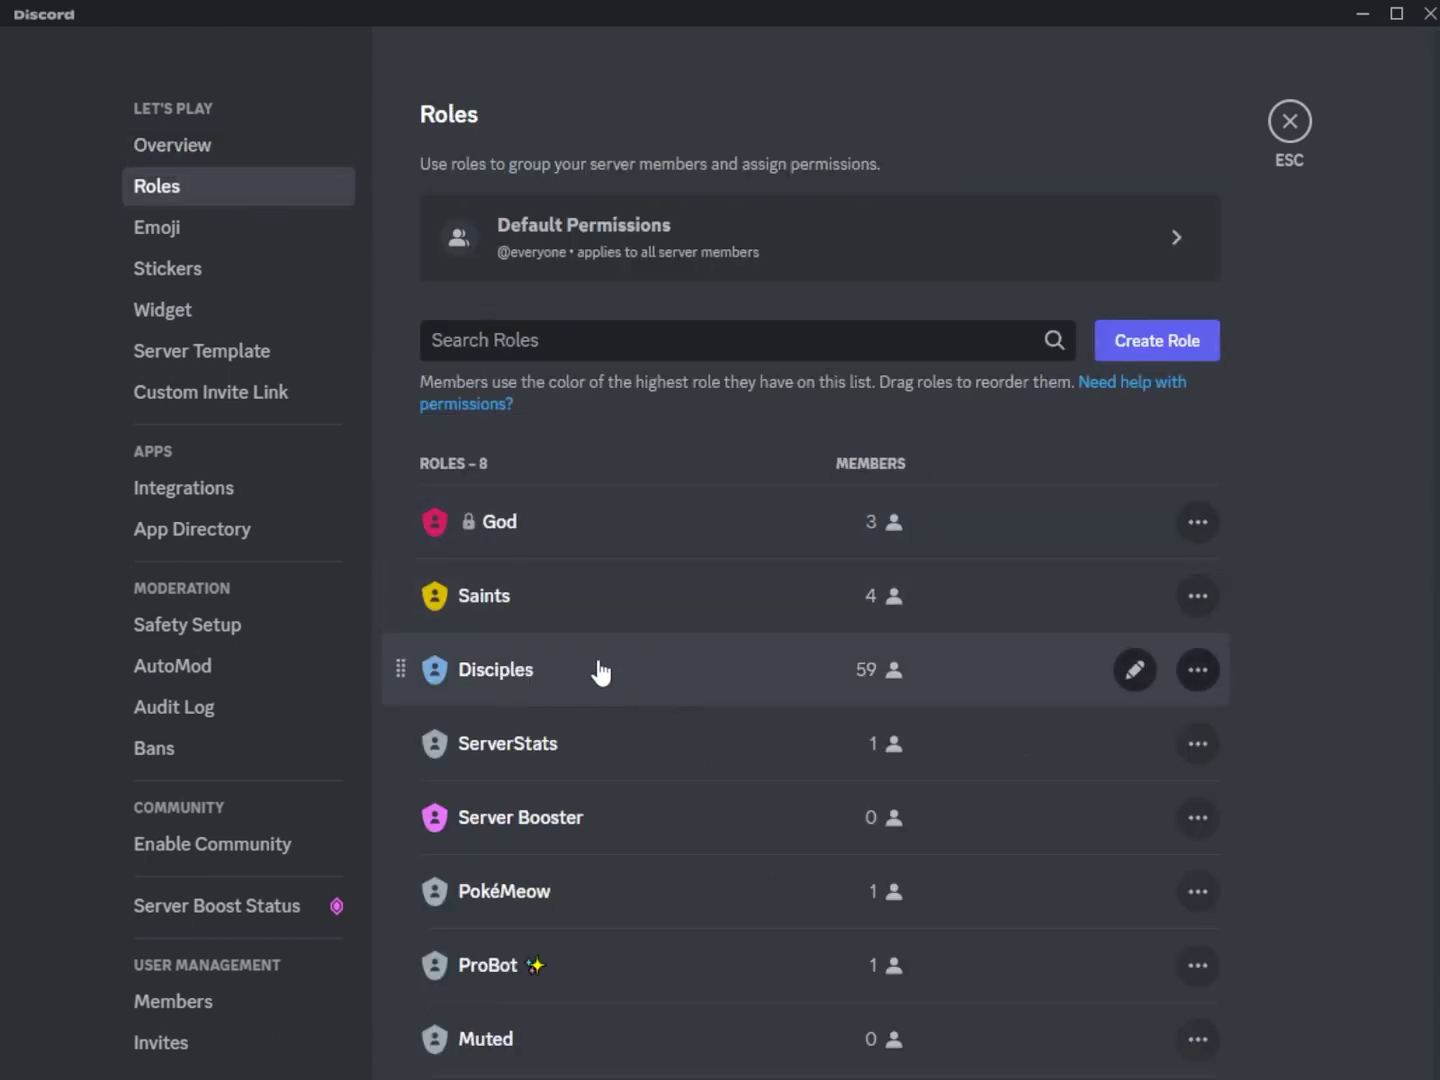
Edit the Disciples role to display its members separately from online members.
left_click(702, 672)
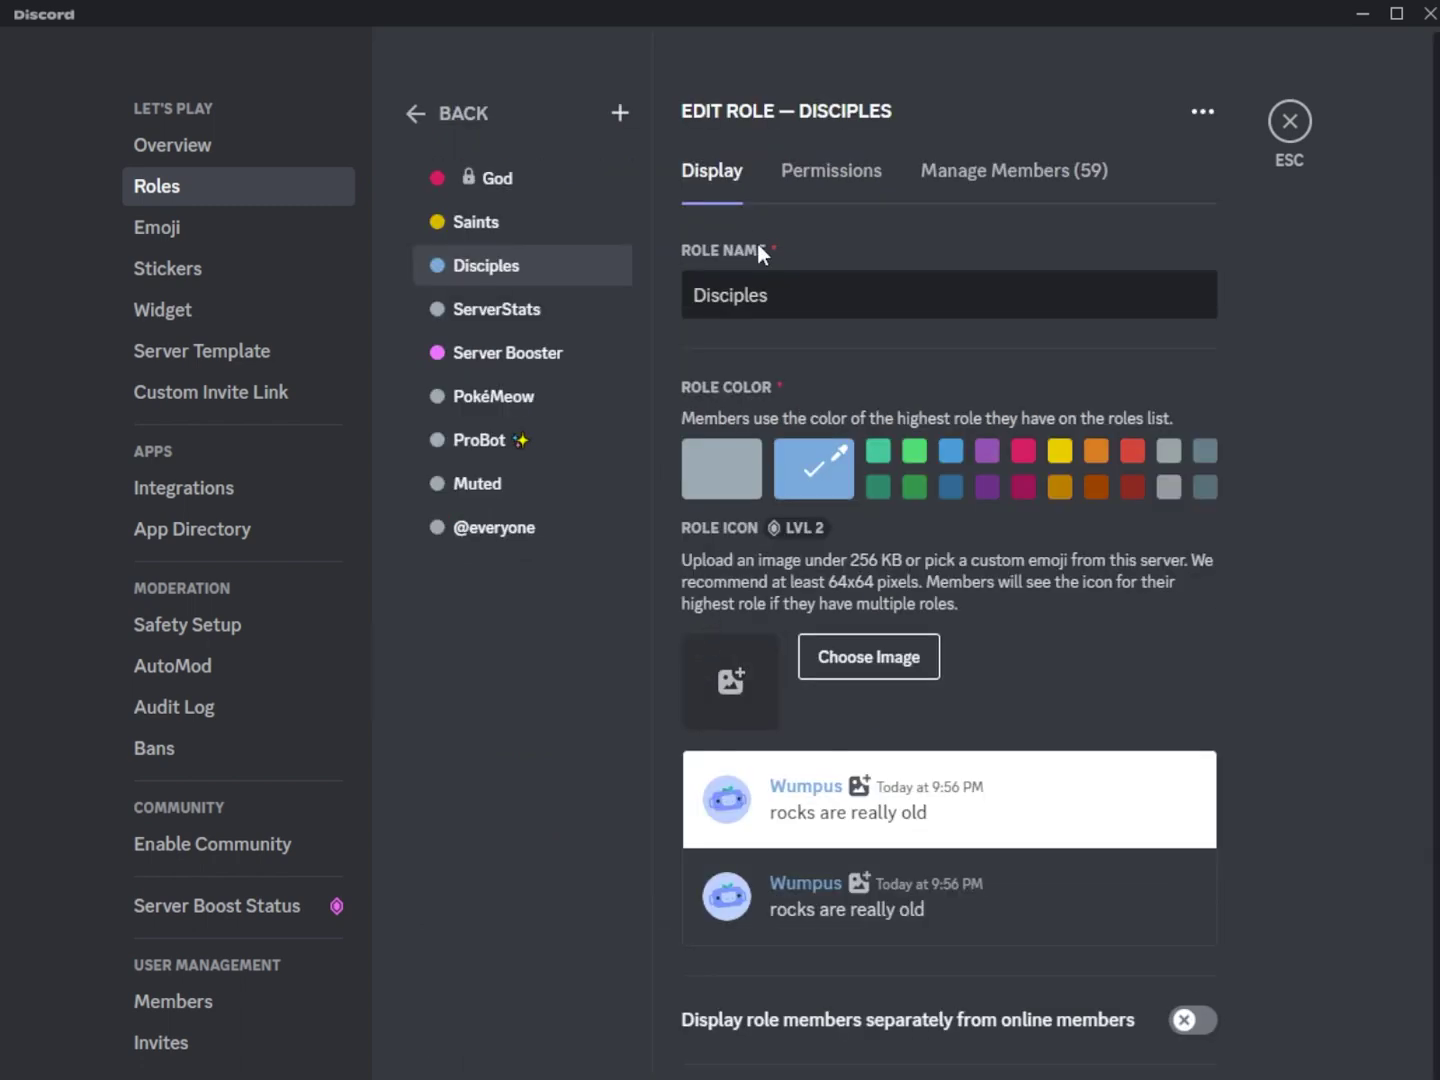
left_click(1200, 1035)
Exit settings and confirm the member list shows a separate six-member Disciples group.
left_click(1294, 135)
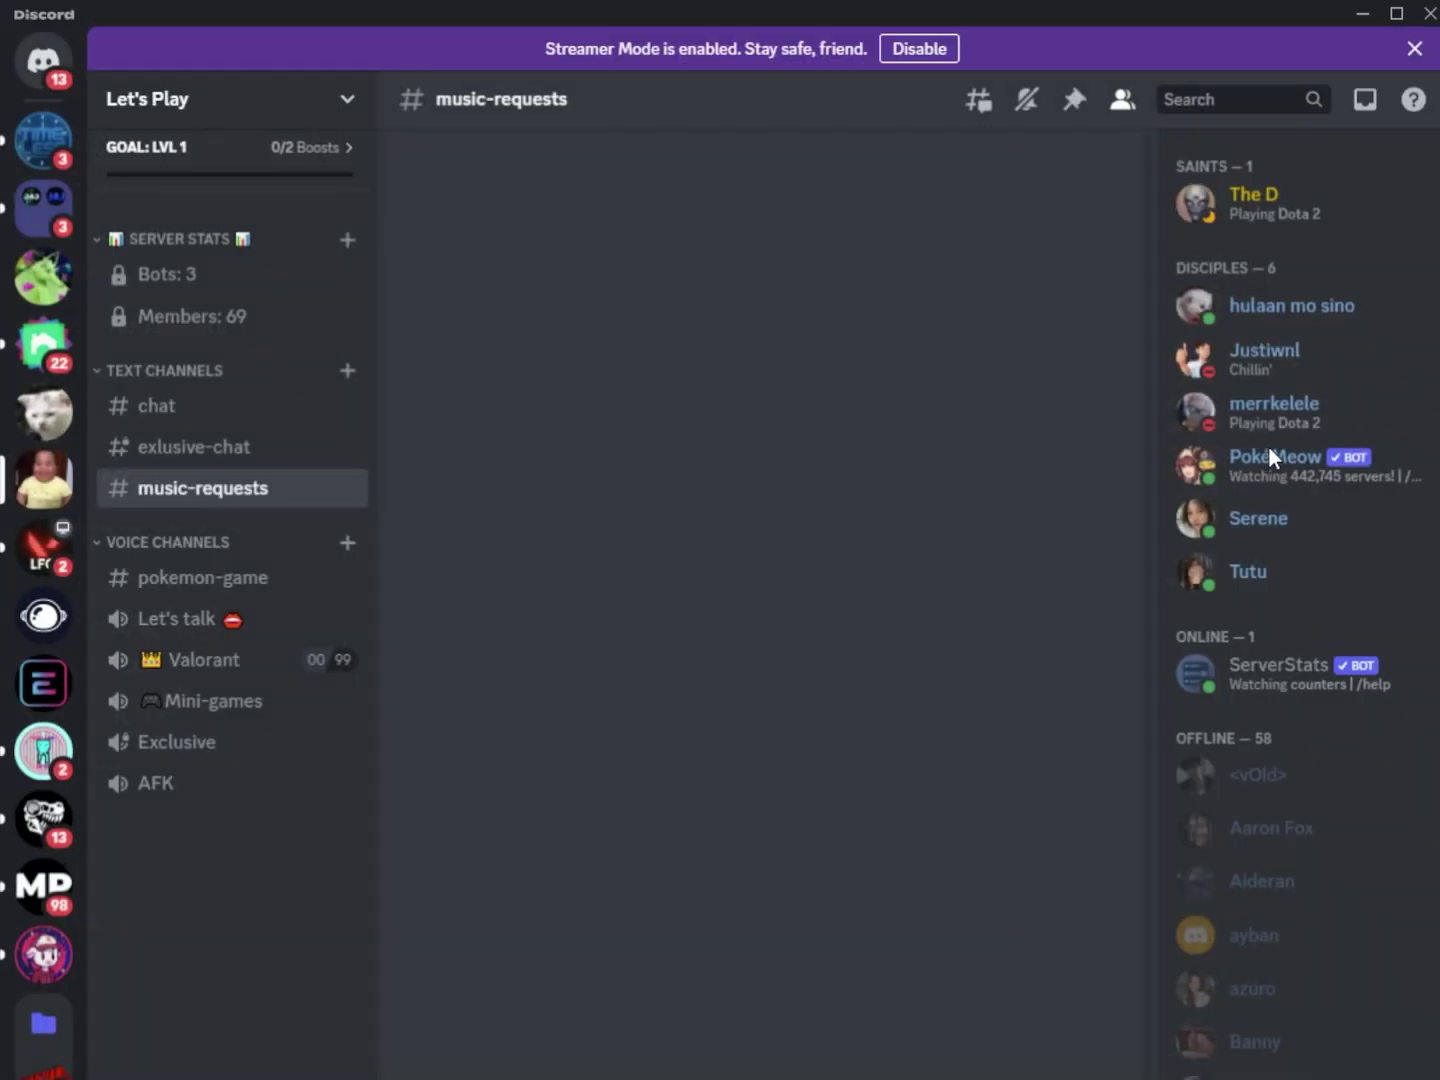